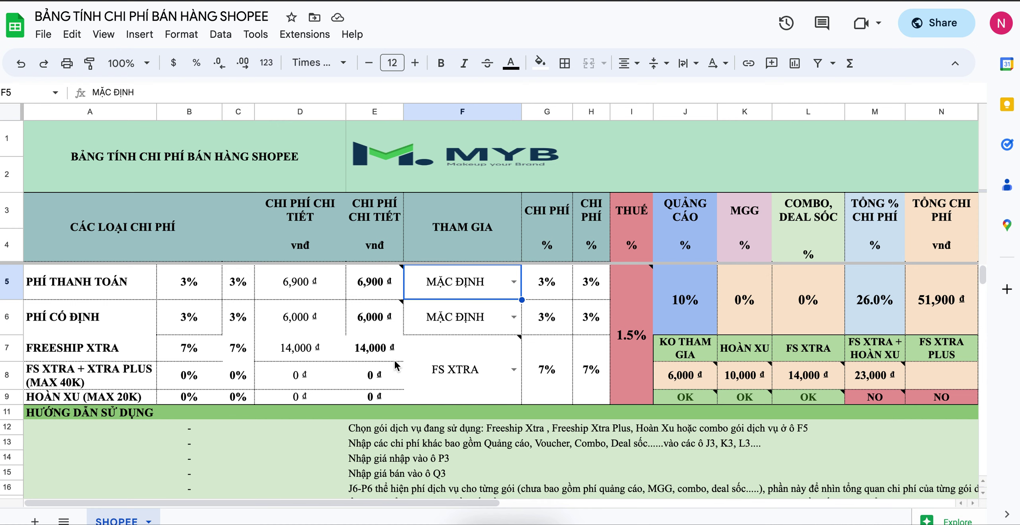
Step: Review the fee types in A5:A9, from payment fee to coin cashback, and inspect the Freeship Xtra rate in B7
{"action": "left_click_drag", "start_coordinate": [140, 314], "coordinate": [140, 283]}
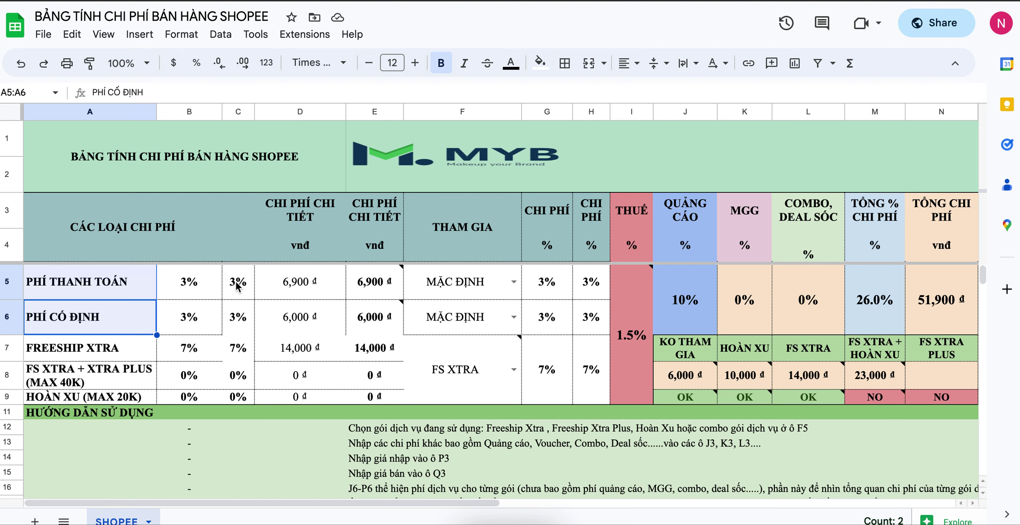
{"action": "left_click", "coordinate": [119, 354]}
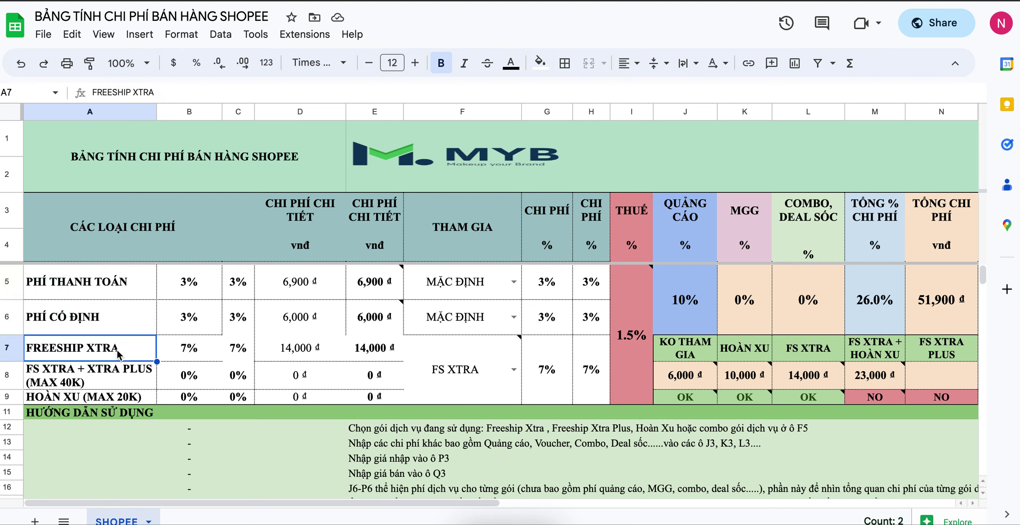
{"action": "left_click", "coordinate": [107, 376]}
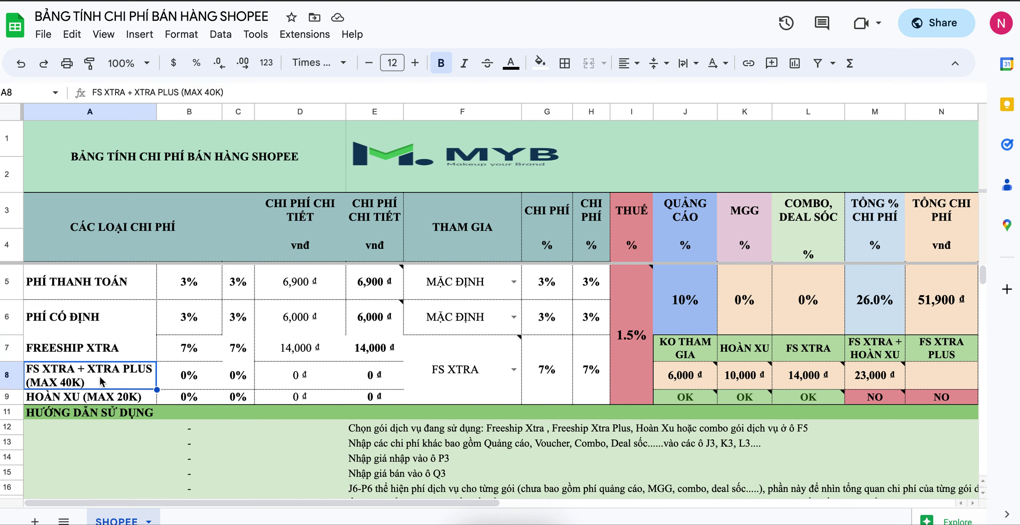
{"action": "left_click", "coordinate": [91, 399]}
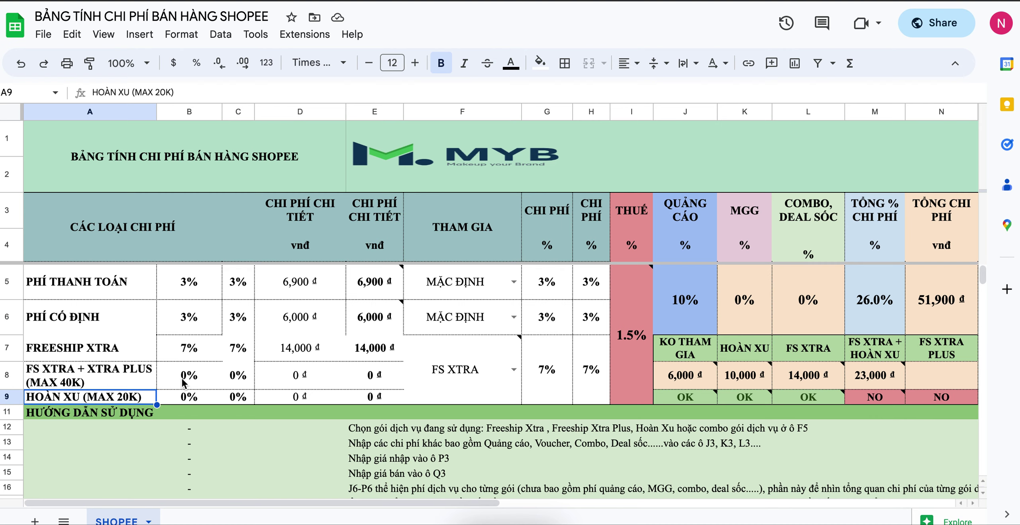
{"action": "left_click", "coordinate": [190, 352]}
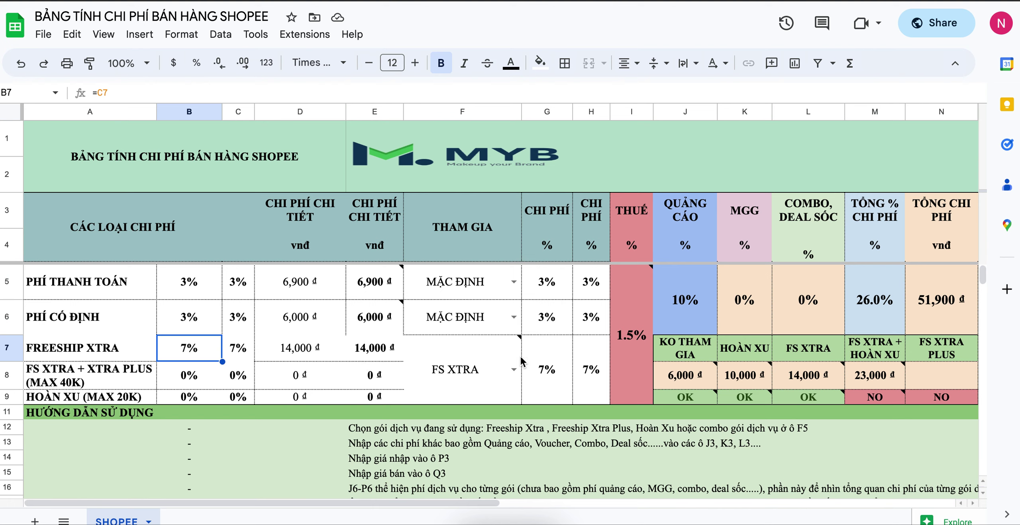
Step: Open the service package options in F7 and read the attached note on the fee rules for each package
{"action": "left_click", "coordinate": [515, 370]}
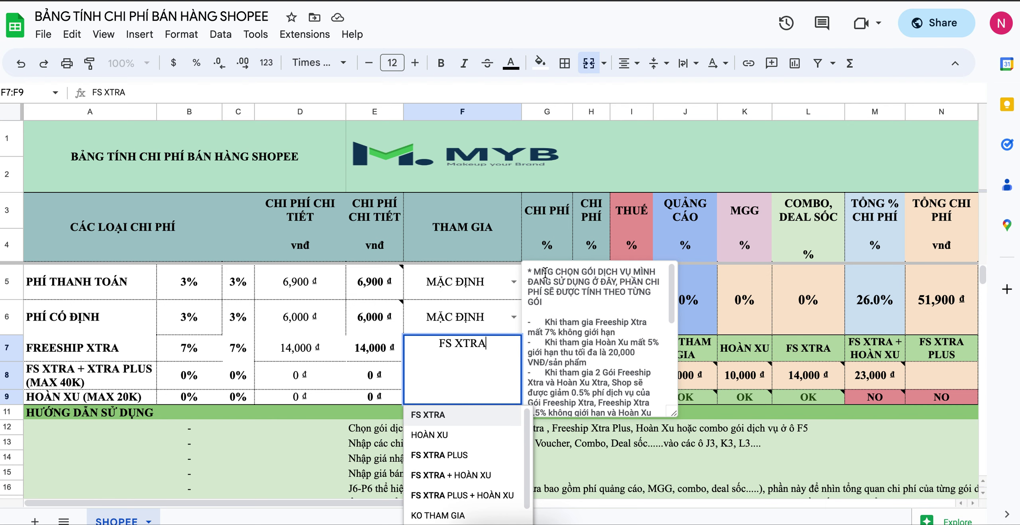
{"action": "scroll", "coordinate": [566, 325], "scroll_direction": "down", "scroll_amount": 1}
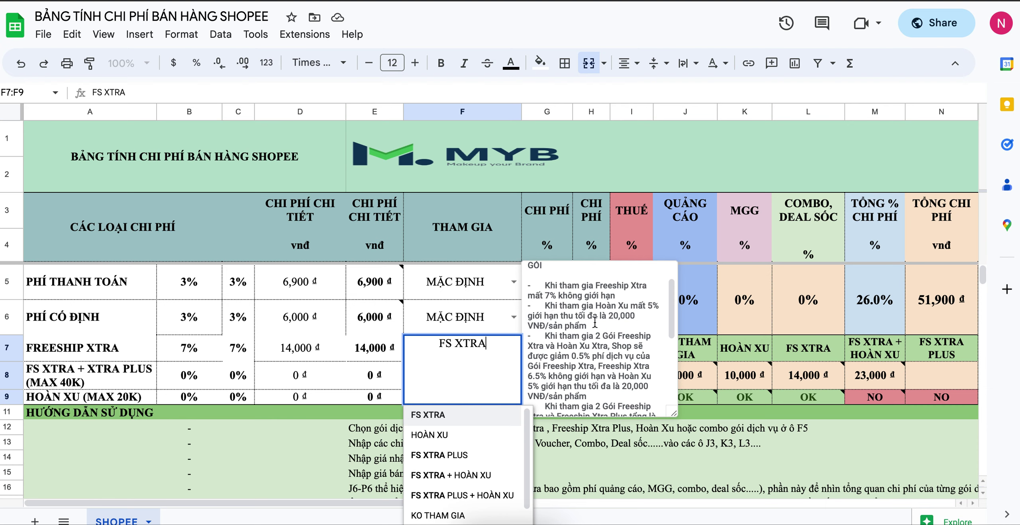
{"action": "scroll", "coordinate": [591, 323], "scroll_direction": "down", "scroll_amount": 1}
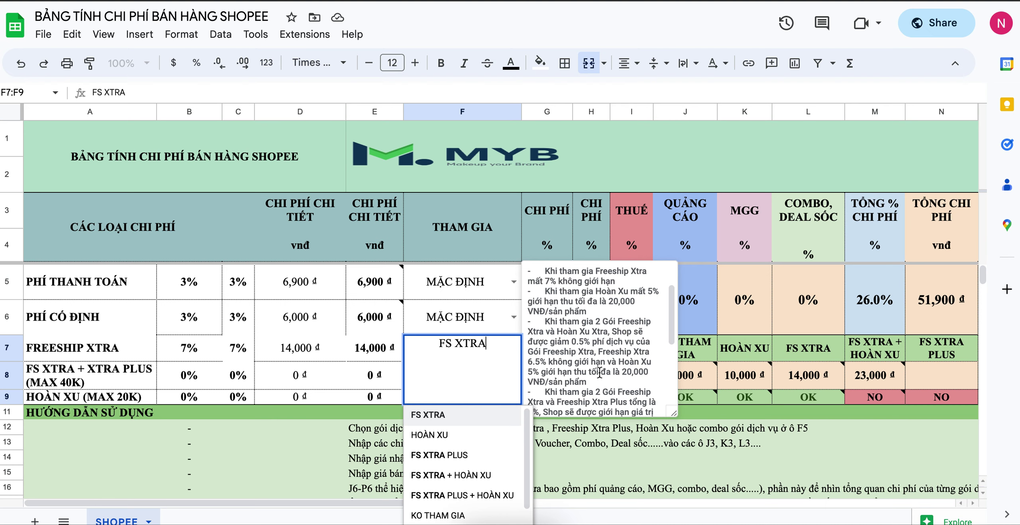
{"action": "scroll", "coordinate": [600, 373], "scroll_direction": "down", "scroll_amount": 2}
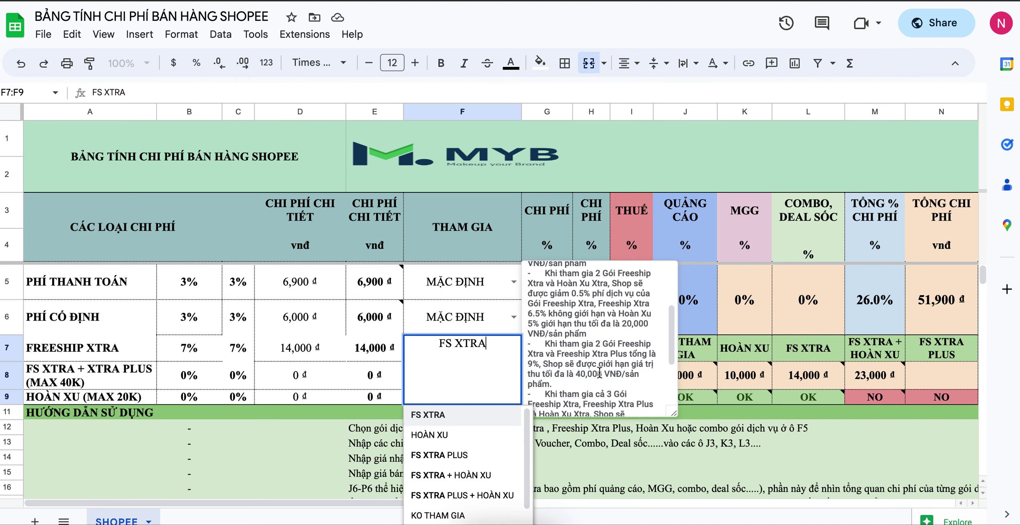
{"action": "scroll", "coordinate": [599, 373], "scroll_direction": "down", "scroll_amount": 1}
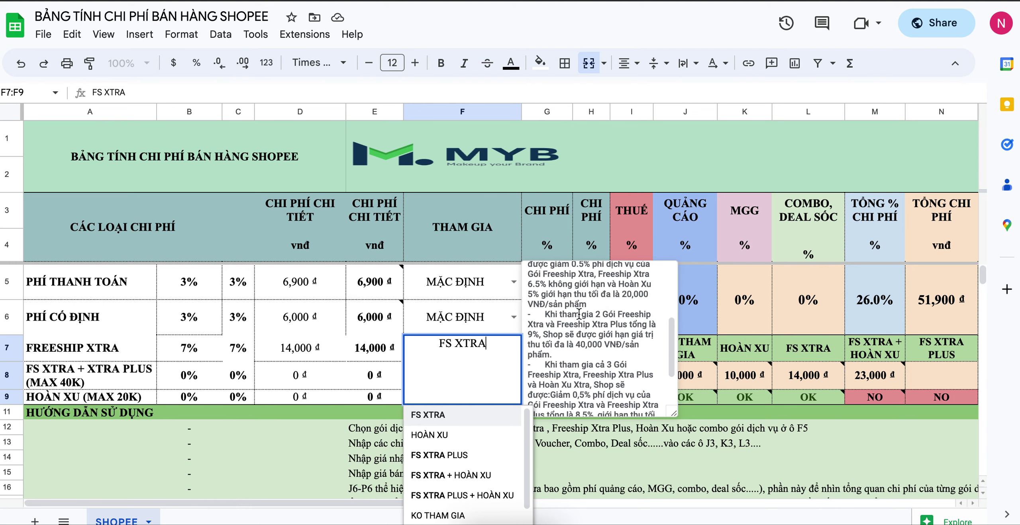
{"action": "scroll", "coordinate": [562, 309], "scroll_direction": "down", "scroll_amount": 1}
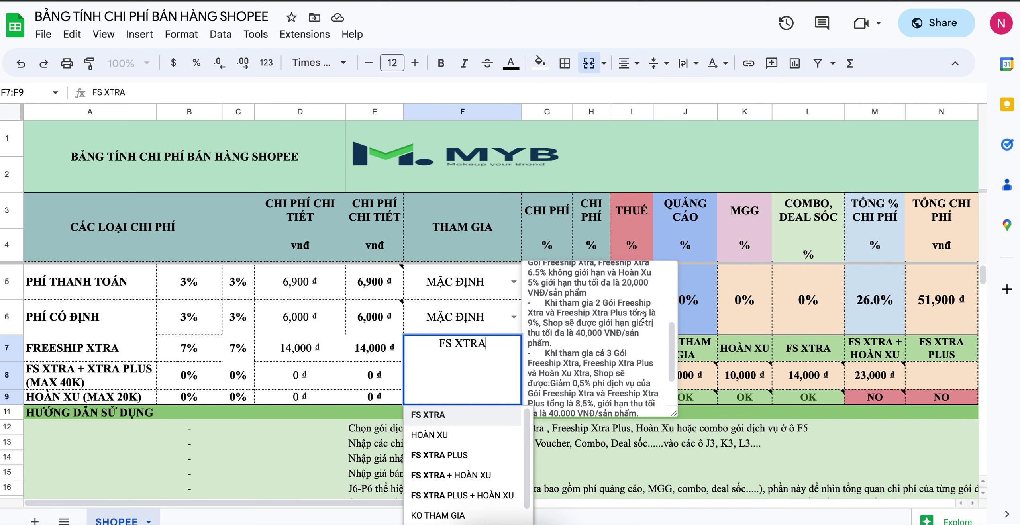
{"action": "scroll", "coordinate": [619, 333], "scroll_direction": "down", "scroll_amount": 3}
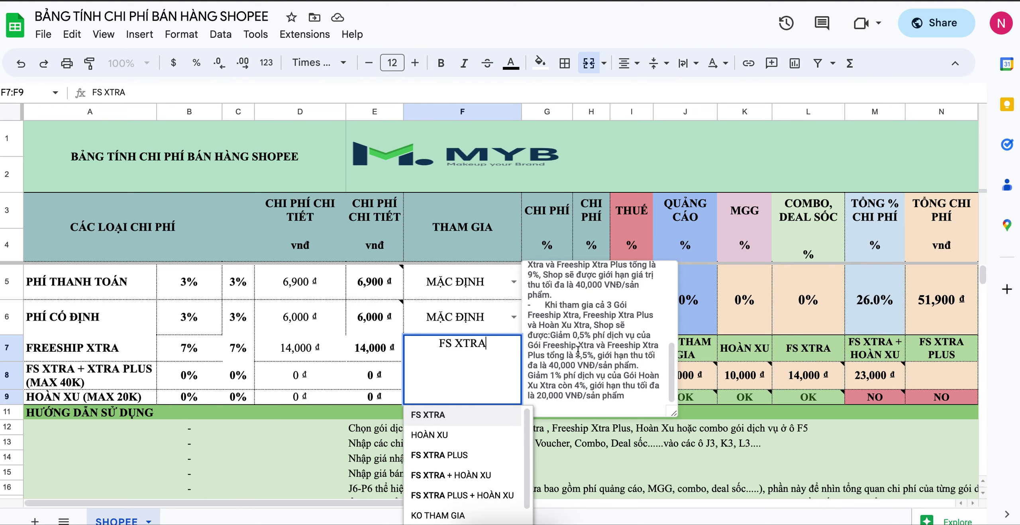
{"action": "scroll", "coordinate": [582, 325], "scroll_direction": "up", "scroll_amount": 2}
{"action": "scroll", "coordinate": [582, 325], "scroll_direction": "up", "scroll_amount": 1}
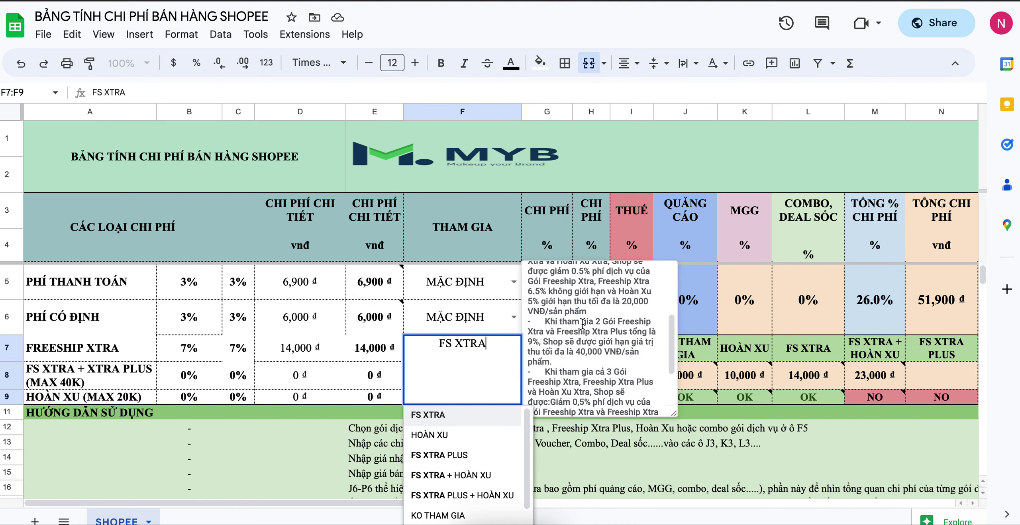
{"action": "scroll", "coordinate": [583, 325], "scroll_direction": "down", "scroll_amount": 3}
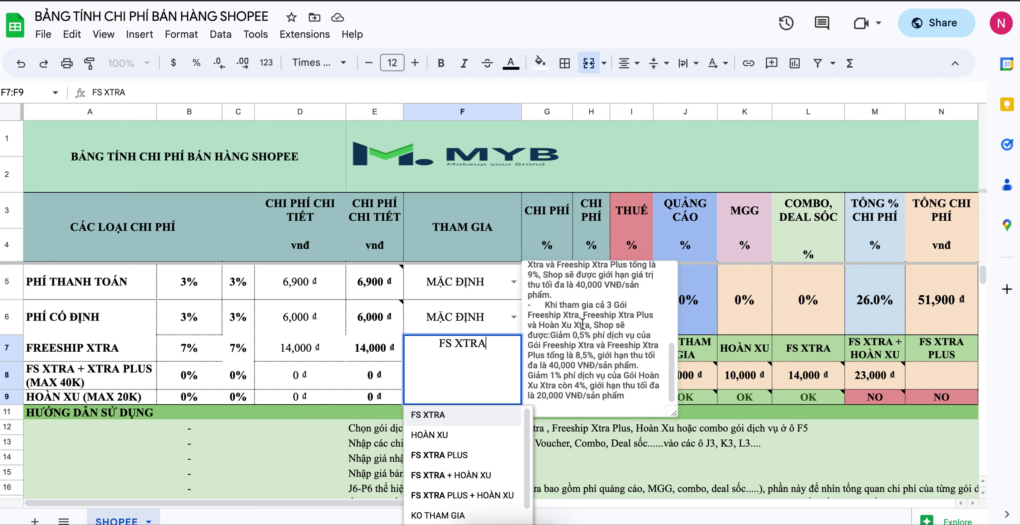
Step: Switch the service package in F7 to KO THAM GIA, and return it to FS XTRA
{"action": "left_click", "coordinate": [445, 515]}
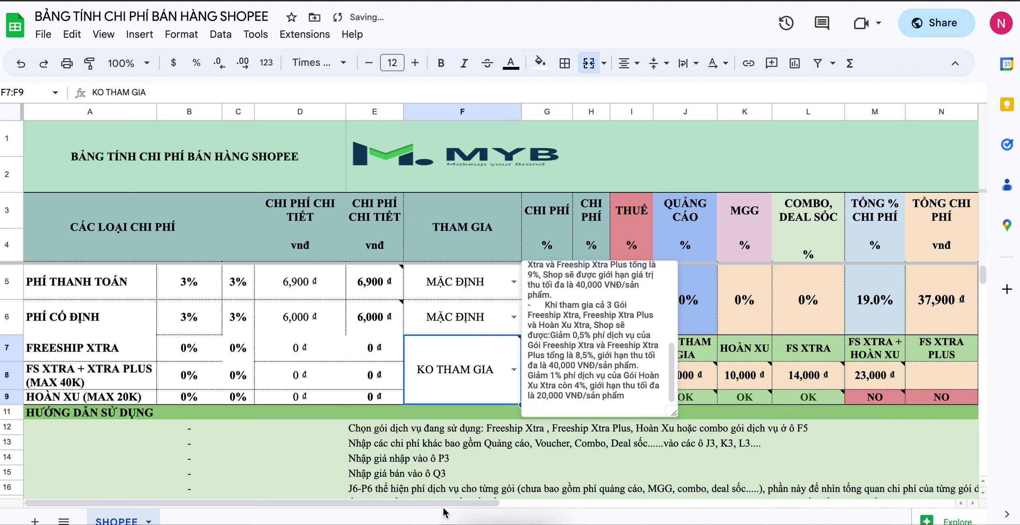
{"action": "left_click", "coordinate": [514, 368]}
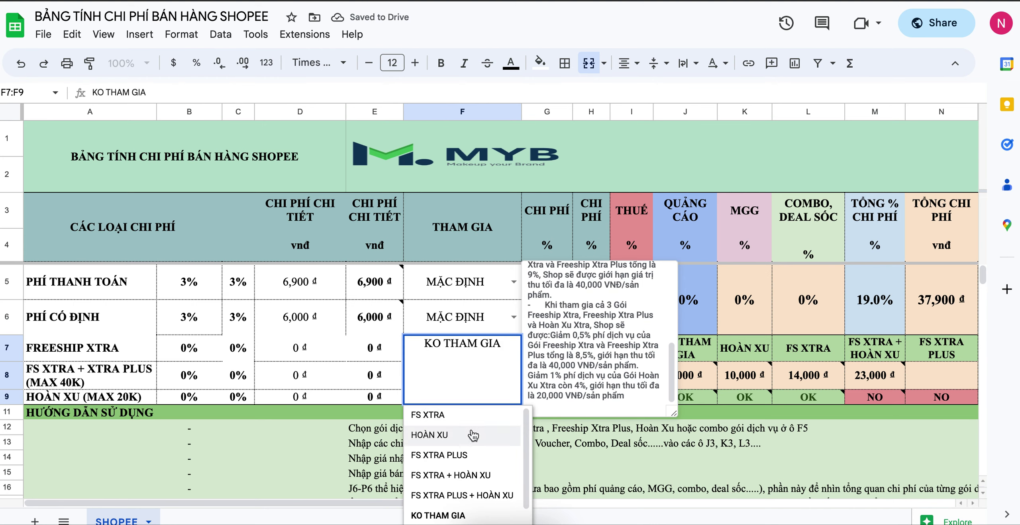
{"action": "left_click", "coordinate": [473, 415]}
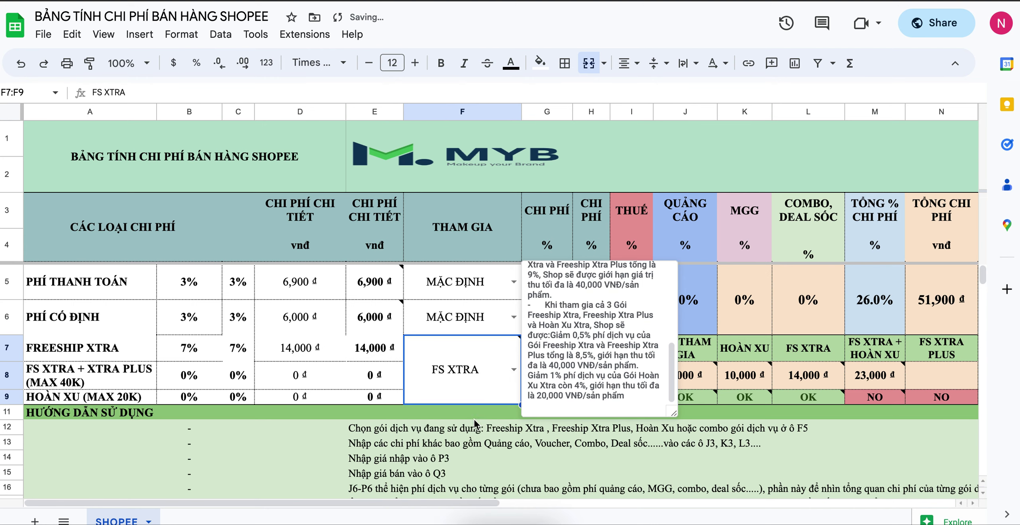
Step: Try the FS XTRA + HOÀN XU package in F7, and set the cell back to FS XTRA
{"action": "left_click", "coordinate": [513, 370]}
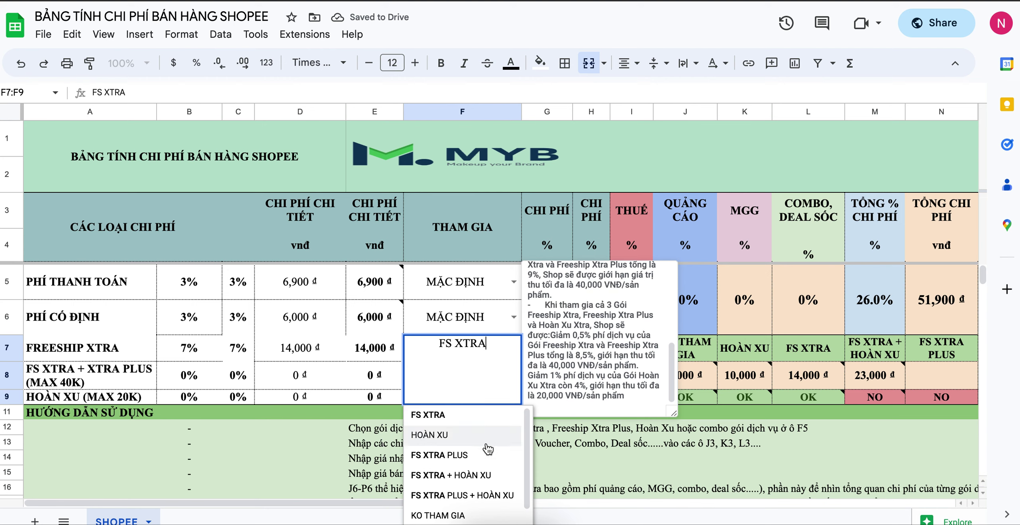
{"action": "left_click", "coordinate": [474, 475]}
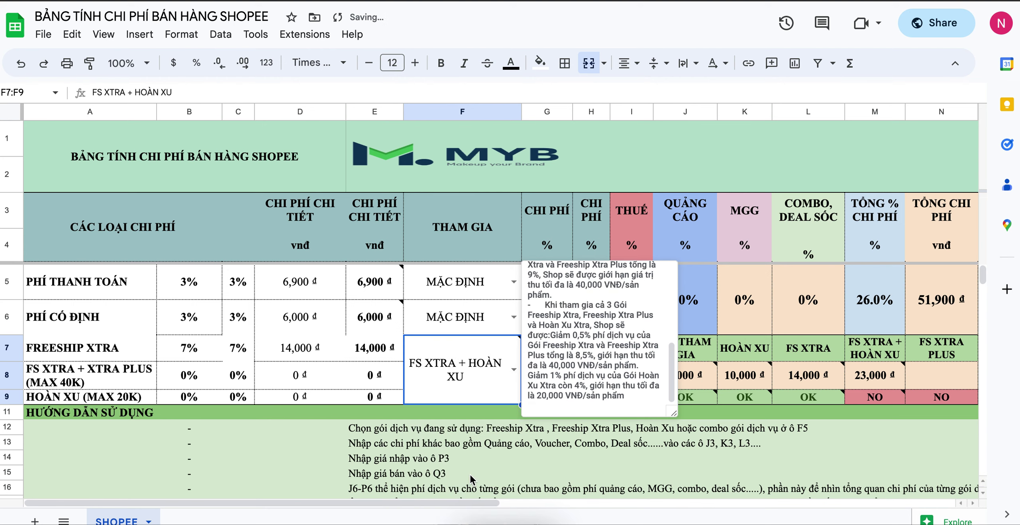
{"action": "left_click", "coordinate": [514, 372]}
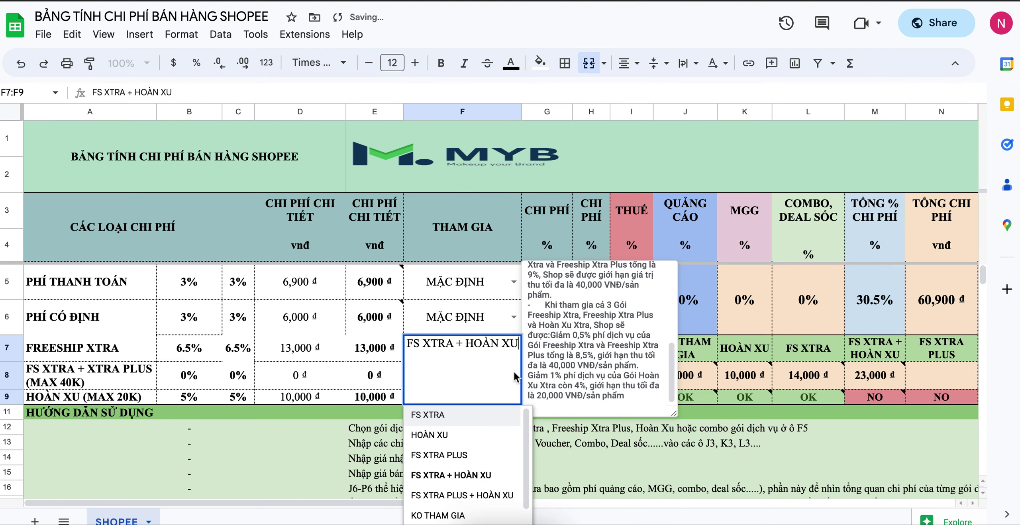
{"action": "left_click", "coordinate": [487, 419]}
{"action": "left_click", "coordinate": [539, 431]}
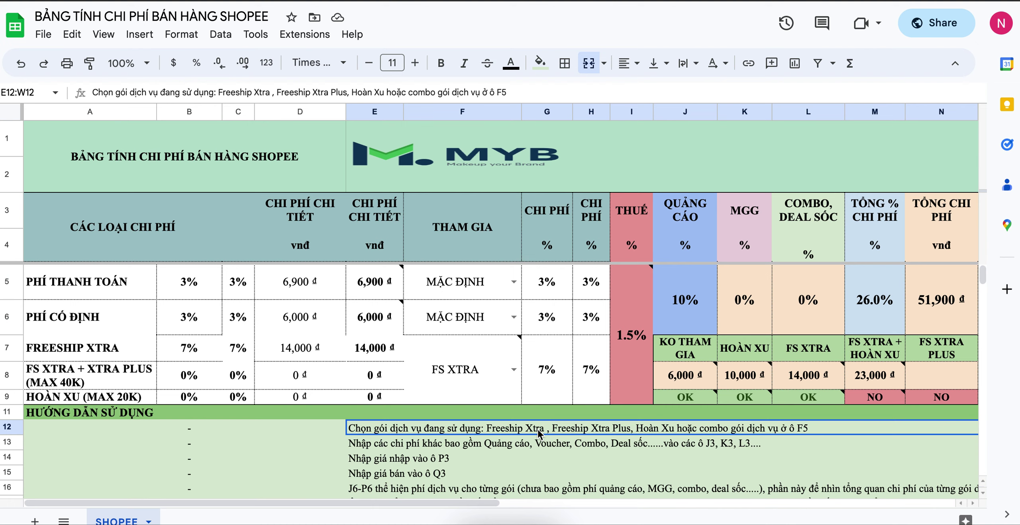
Step: Inspect the formulas behind the Freeship Xtra rate in C7 and package fee in G7:H9, and read the tax cell's note
{"action": "mouse_move", "coordinate": [514, 371]}
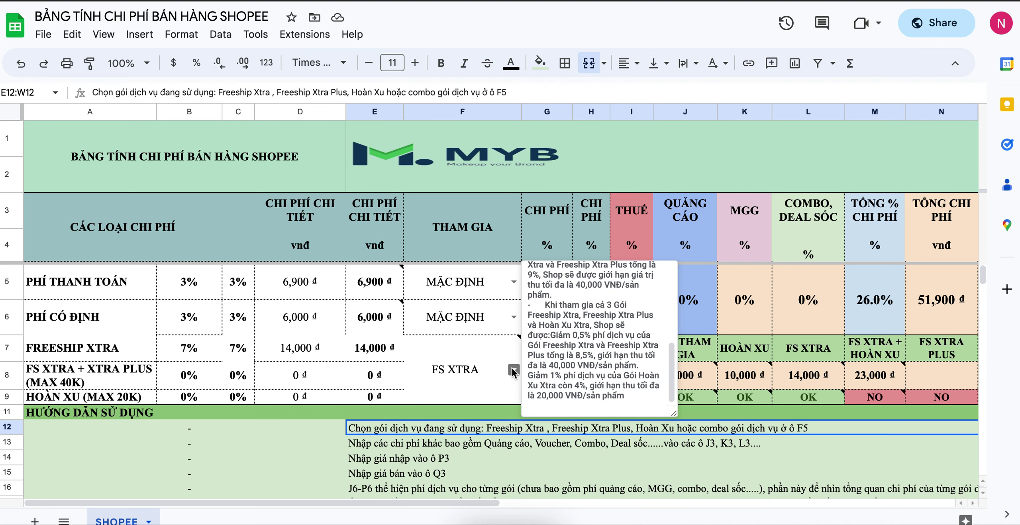
{"action": "left_click", "coordinate": [216, 353]}
{"action": "left_click", "coordinate": [231, 353]}
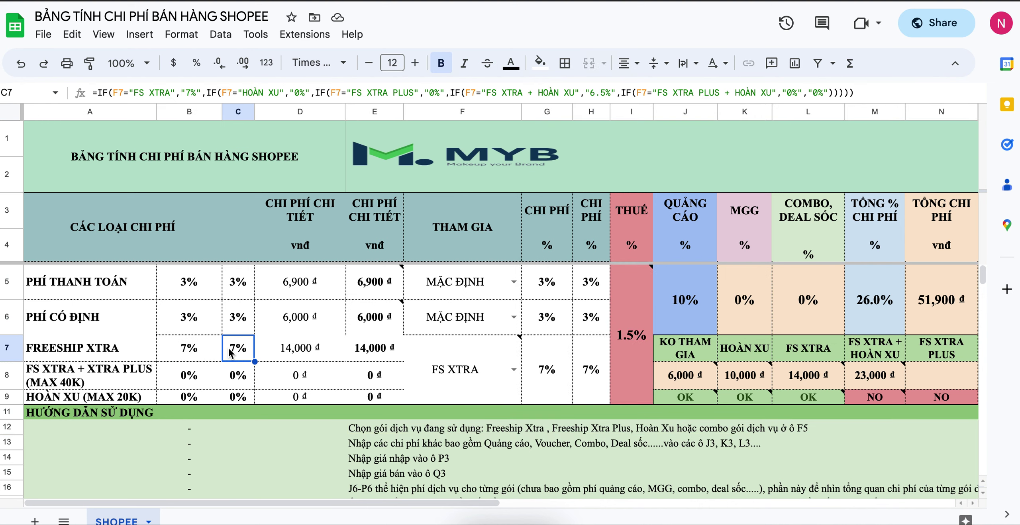
{"action": "left_click", "coordinate": [489, 370]}
{"action": "left_click", "coordinate": [570, 441]}
{"action": "left_click", "coordinate": [587, 397]}
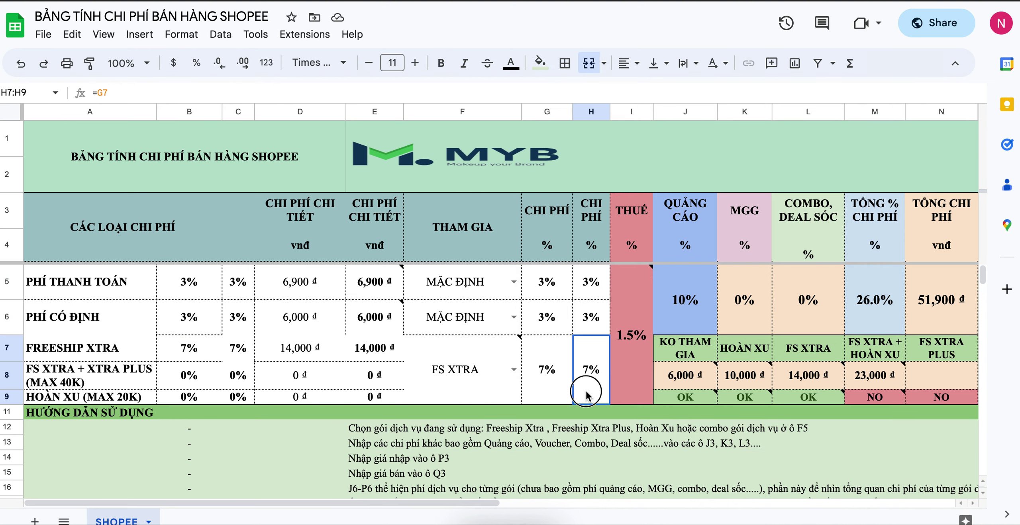
{"action": "left_click", "coordinate": [540, 377]}
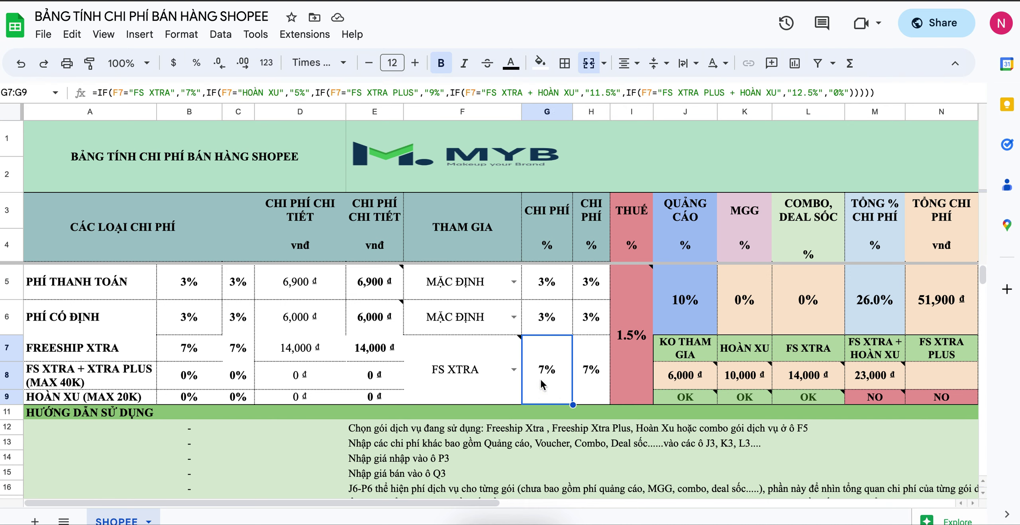
{"action": "left_click", "coordinate": [576, 383]}
{"action": "mouse_move", "coordinate": [576, 382]}
{"action": "left_mouse_down"}
{"action": "mouse_move", "coordinate": [560, 385]}
{"action": "mouse_move", "coordinate": [578, 378]}
{"action": "mouse_move", "coordinate": [588, 389]}
{"action": "left_mouse_up"}
{"action": "left_click", "coordinate": [645, 386]}
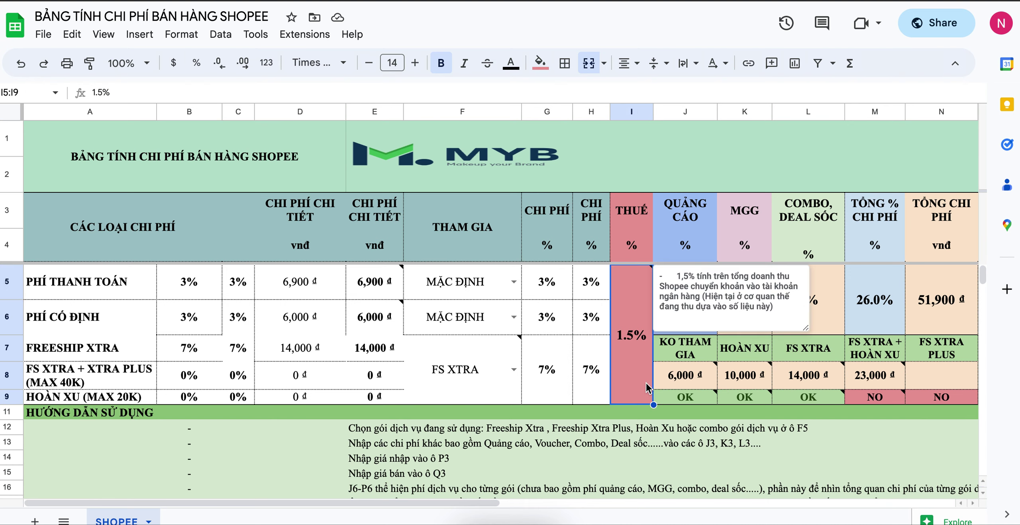
{"action": "left_click", "coordinate": [684, 168]}
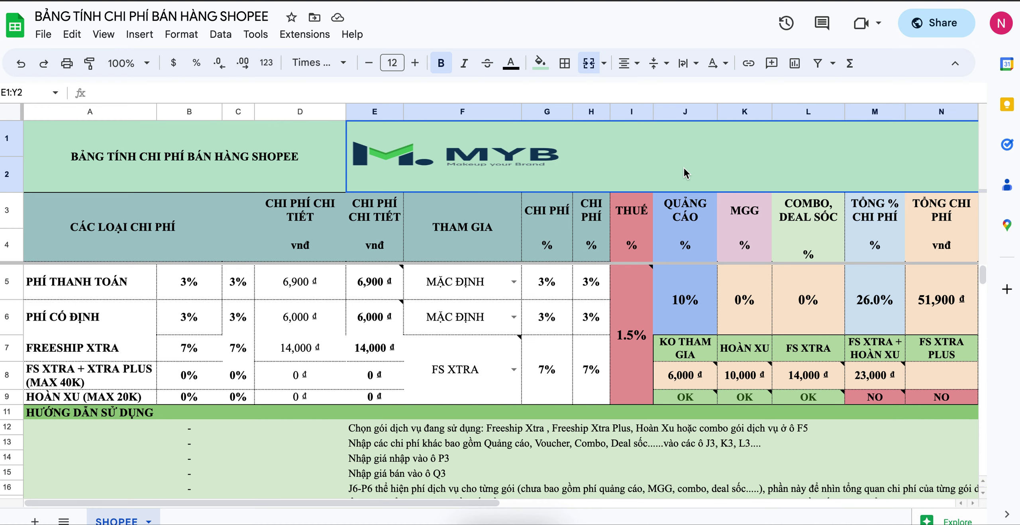
Step: Examine the advertising rate in J5 and the formulas for total cost percentage in M5 and total cost in N5
{"action": "left_click", "coordinate": [672, 327]}
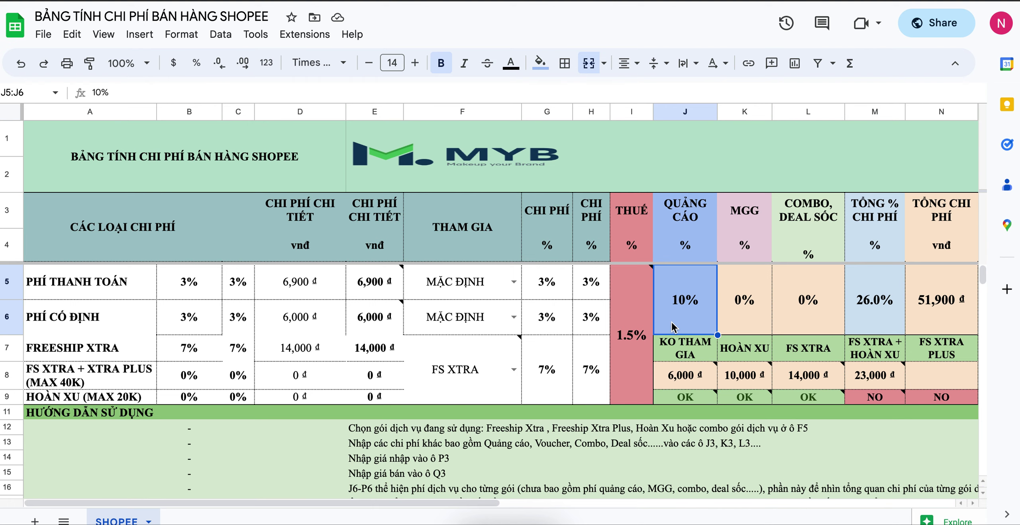
{"action": "scroll", "coordinate": [672, 327], "scroll_direction": "right", "scroll_amount": 3}
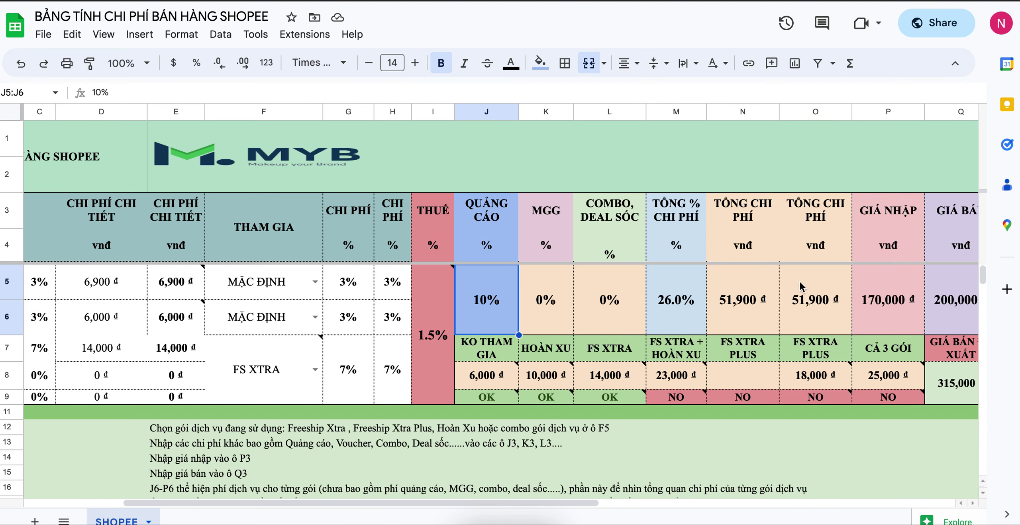
{"action": "left_click", "coordinate": [685, 317]}
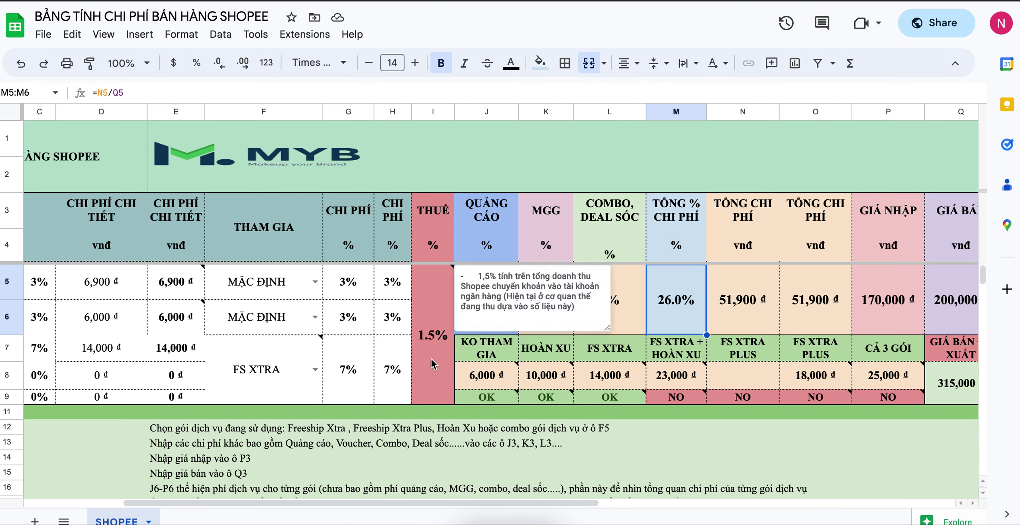
{"action": "mouse_move", "coordinate": [427, 342]}
{"action": "left_click", "coordinate": [480, 305]}
{"action": "left_click", "coordinate": [669, 305]}
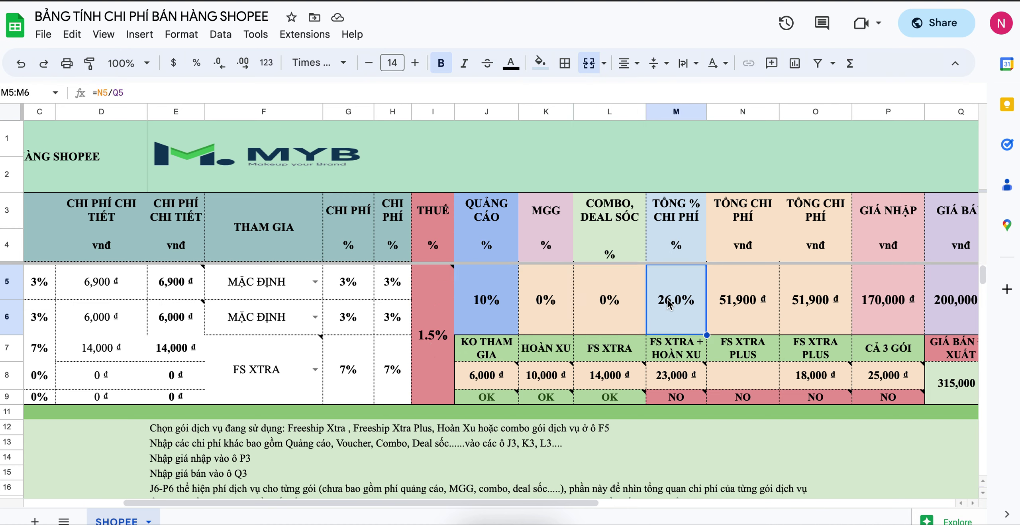
{"action": "double_click", "coordinate": [669, 305]}
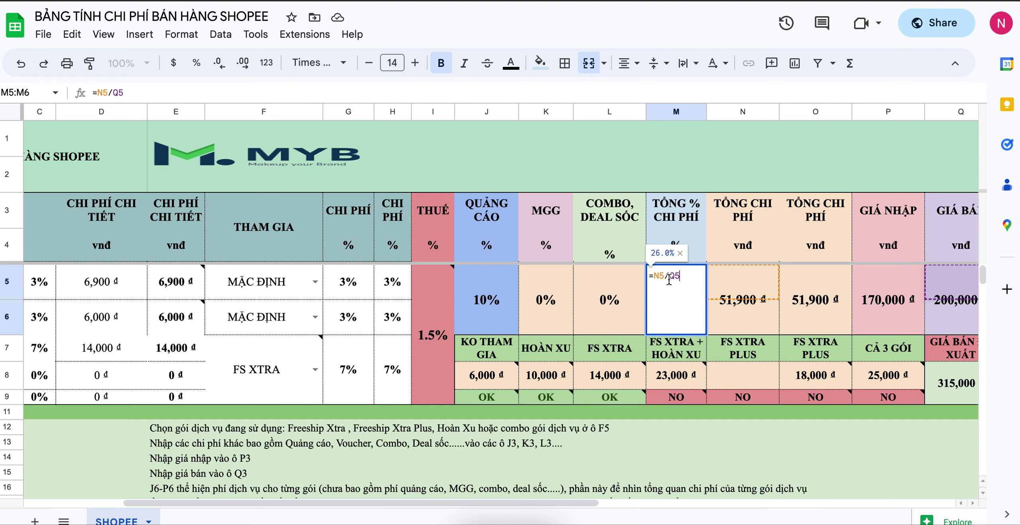
{"action": "left_click", "coordinate": [797, 297]}
{"action": "left_click", "coordinate": [735, 309]}
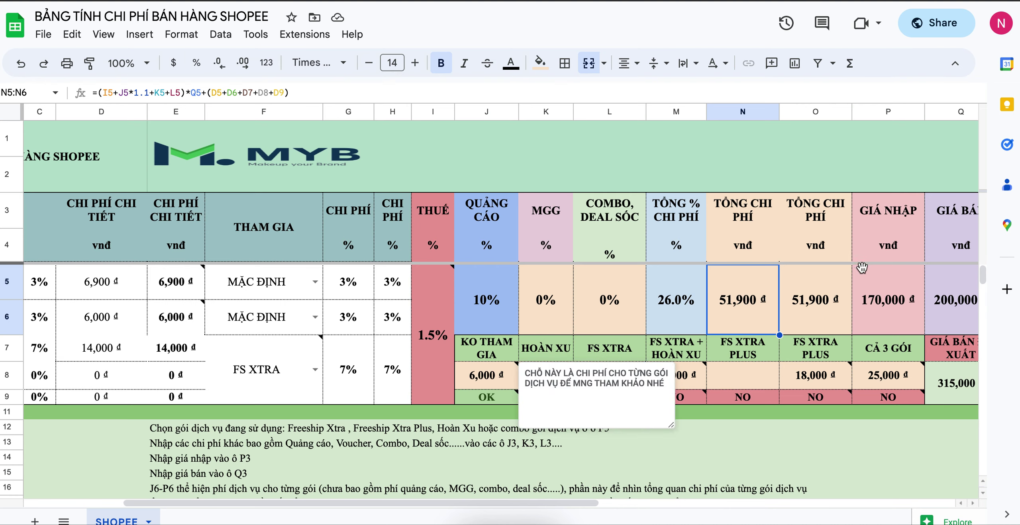
Step: Examine the purchase price cell P5 and the selling price cell Q5
{"action": "left_click", "coordinate": [861, 282]}
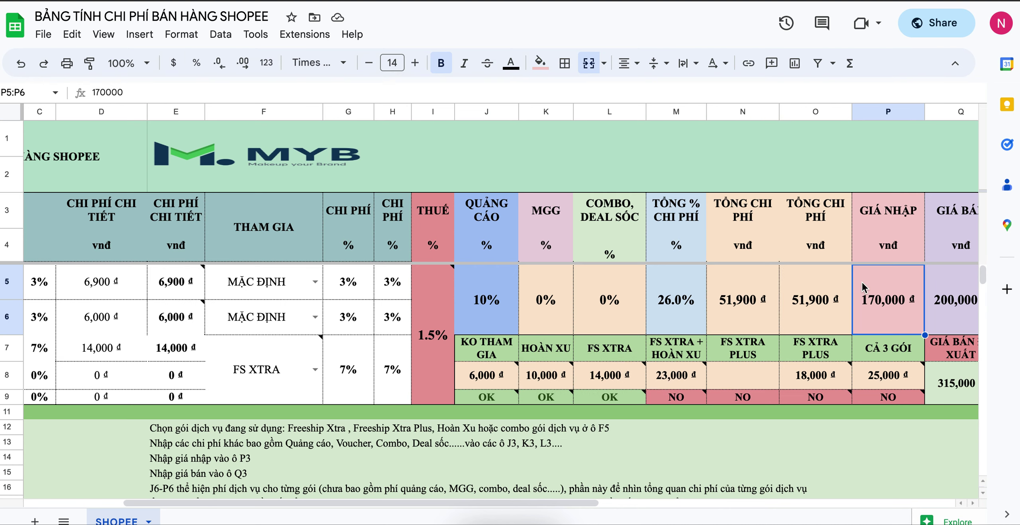
{"action": "scroll", "coordinate": [862, 280], "scroll_direction": "right", "scroll_amount": 2}
{"action": "left_click", "coordinate": [905, 288]}
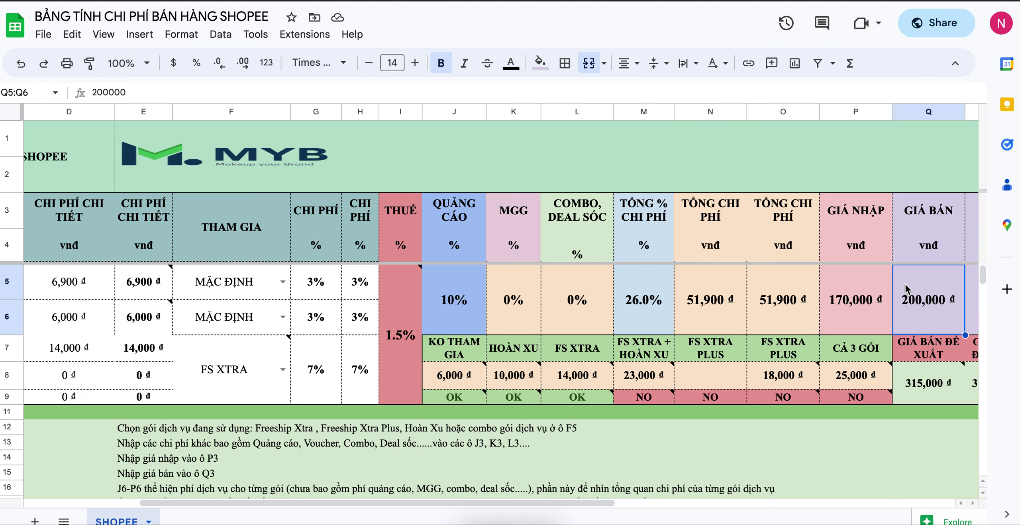
Step: Compare the selling price in Q5 with the purchase price in P5
{"action": "double_click", "coordinate": [906, 288]}
{"action": "left_click", "coordinate": [874, 301]}
{"action": "double_click", "coordinate": [910, 301]}
{"action": "left_click", "coordinate": [864, 299]}
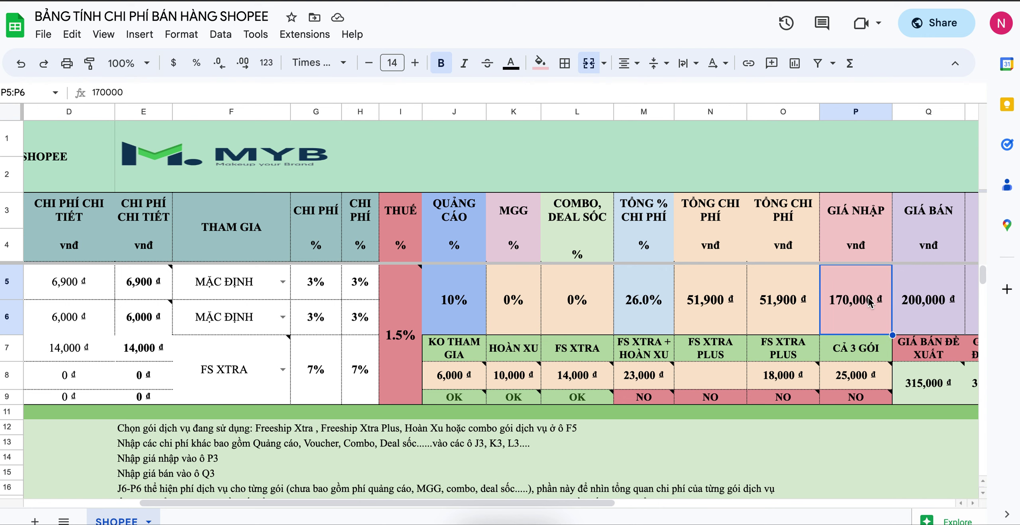
{"action": "left_click", "coordinate": [902, 298]}
{"action": "scroll", "coordinate": [916, 301], "scroll_direction": "right", "scroll_amount": 2}
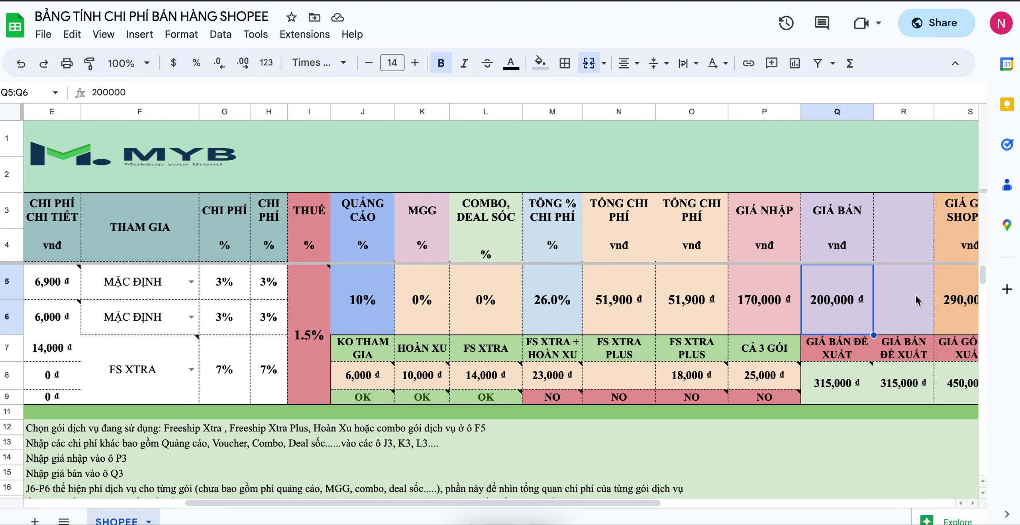
Step: Inspect the per-package service cost formulas in row 8, from KO THAM GIA in J8 to CẢ 3 GÓI in P8, and their notes
{"action": "left_click", "coordinate": [370, 379]}
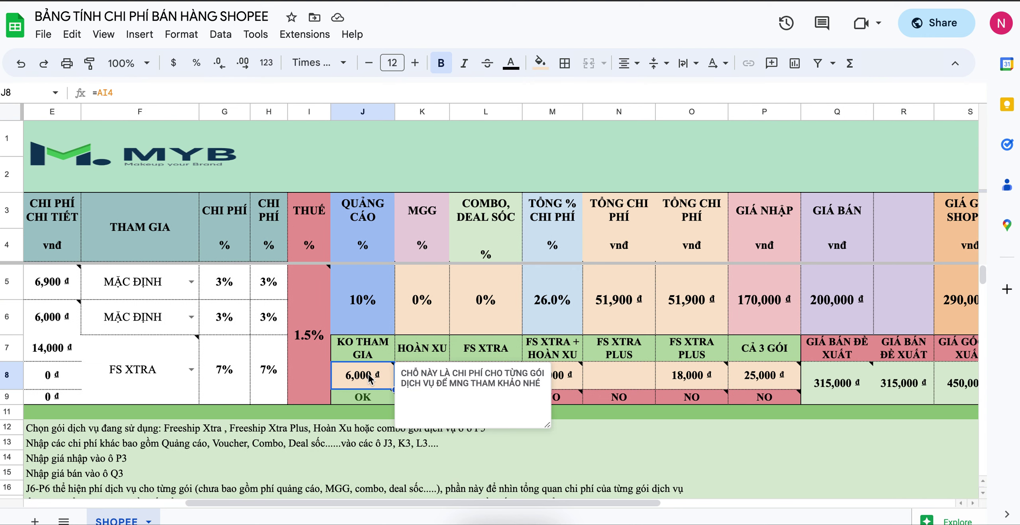
{"action": "double_click", "coordinate": [370, 378]}
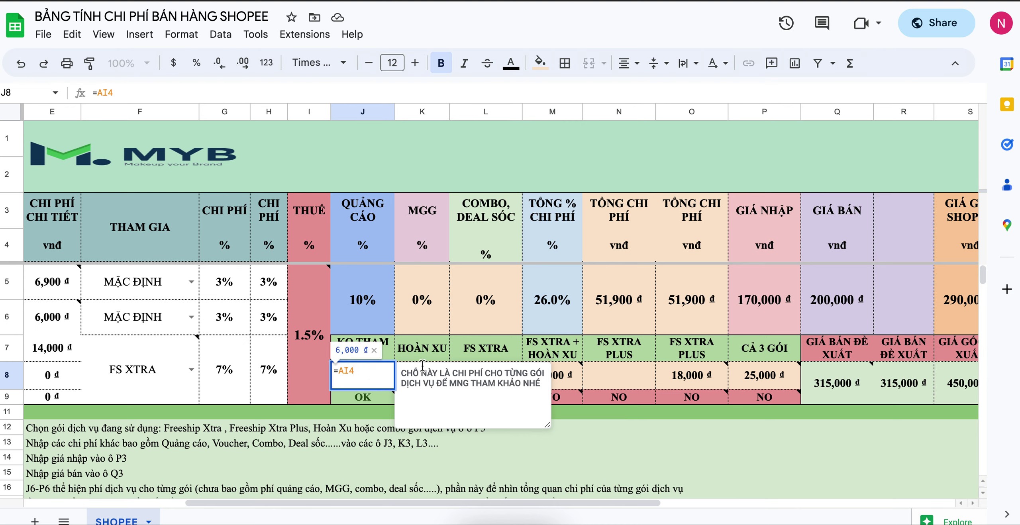
{"action": "left_click", "coordinate": [538, 461]}
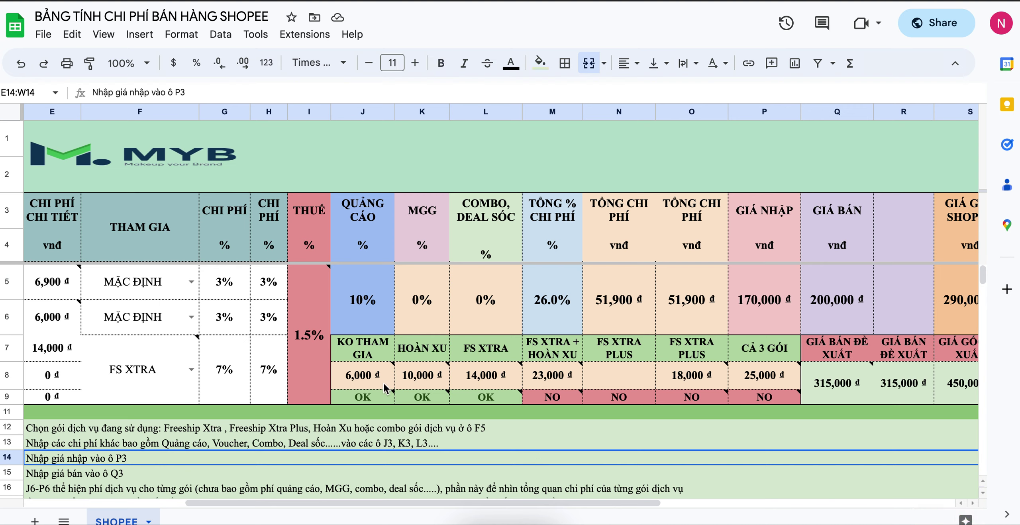
{"action": "left_click", "coordinate": [363, 377]}
{"action": "left_click", "coordinate": [488, 357]}
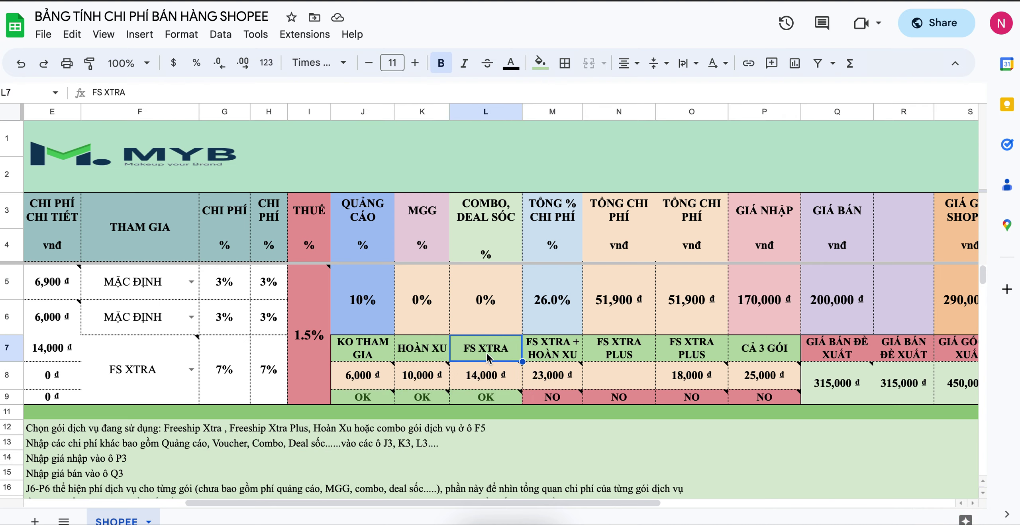
{"action": "left_click", "coordinate": [417, 374]}
{"action": "left_click", "coordinate": [543, 358]}
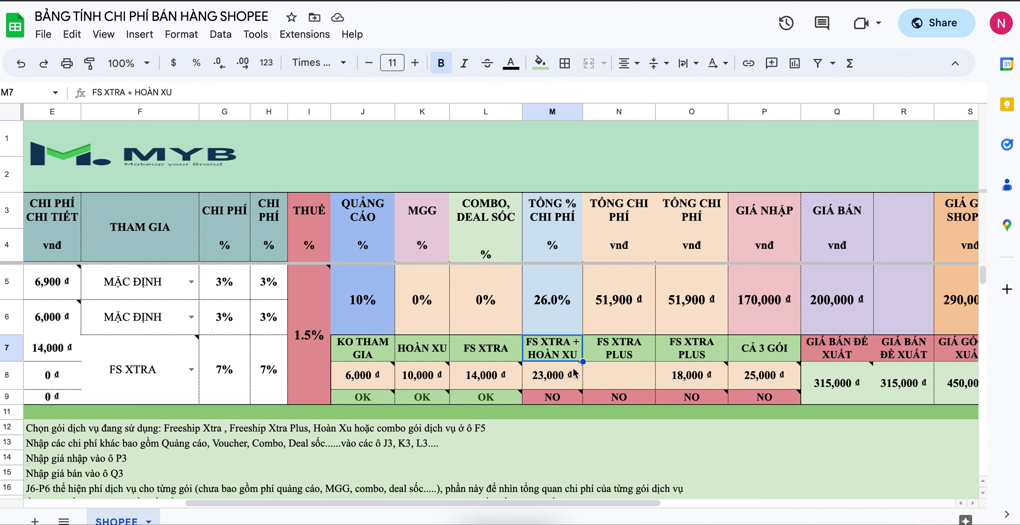
{"action": "left_click", "coordinate": [550, 376]}
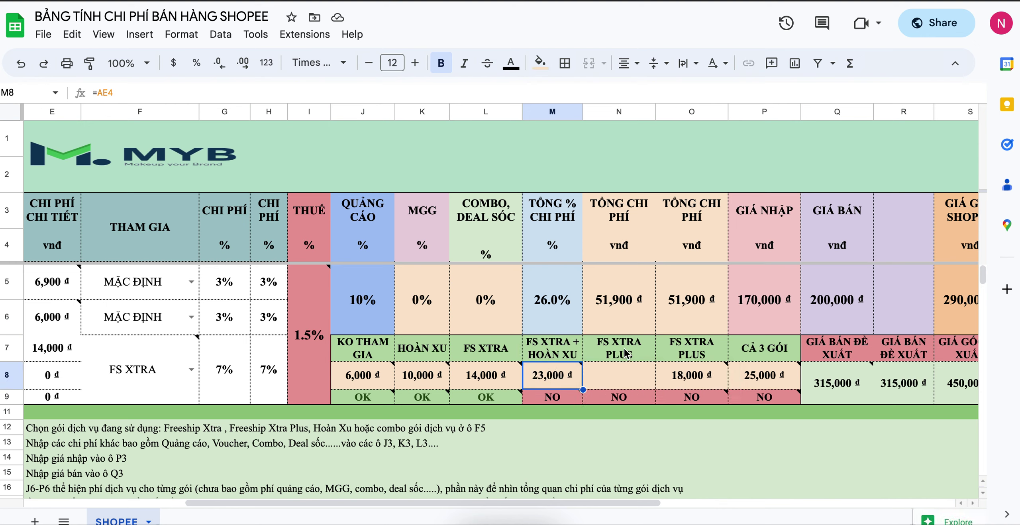
{"action": "left_click", "coordinate": [752, 375]}
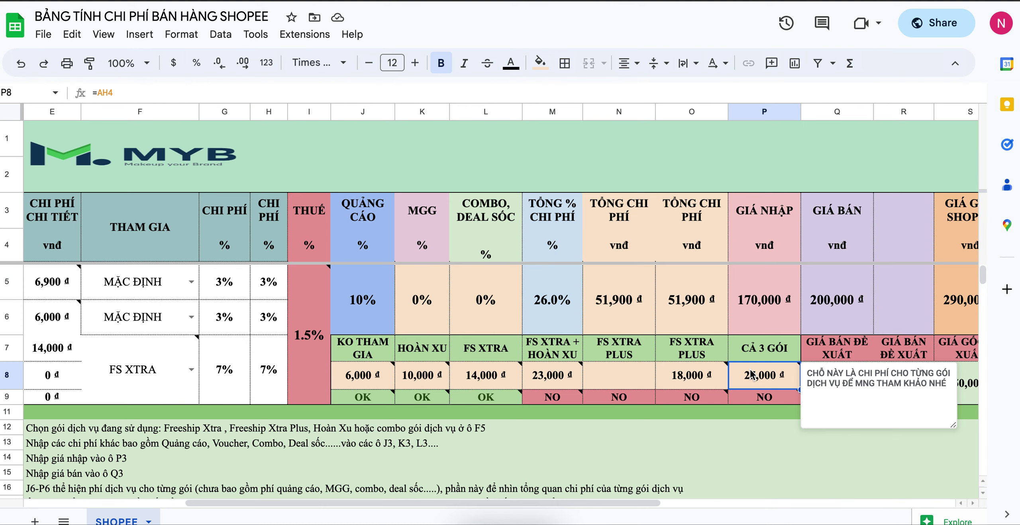
Step: Check the Shopee original price formula in S5 and widen column W so the LÃI/LỖ SHOPEE header fits
{"action": "scroll", "coordinate": [752, 375], "scroll_direction": "right", "scroll_amount": 5}
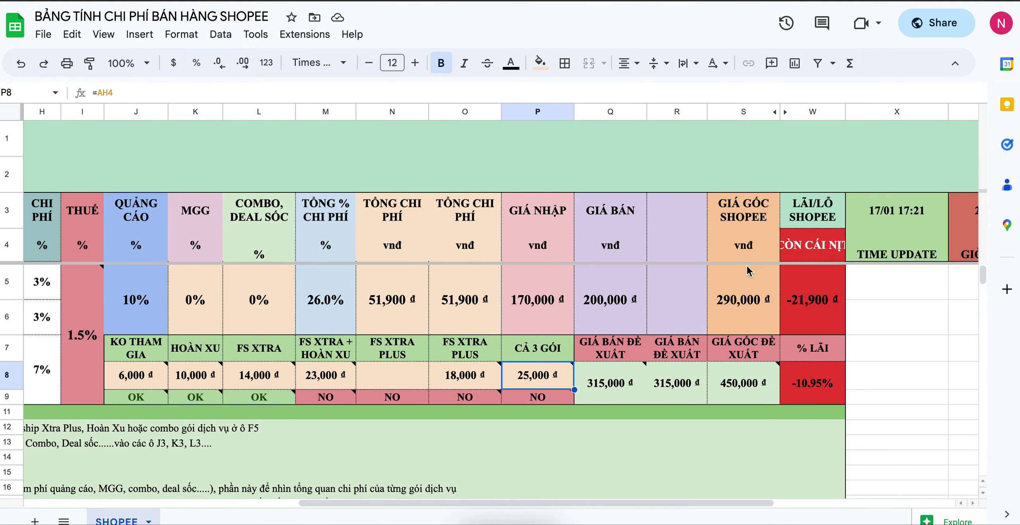
{"action": "left_click", "coordinate": [720, 298]}
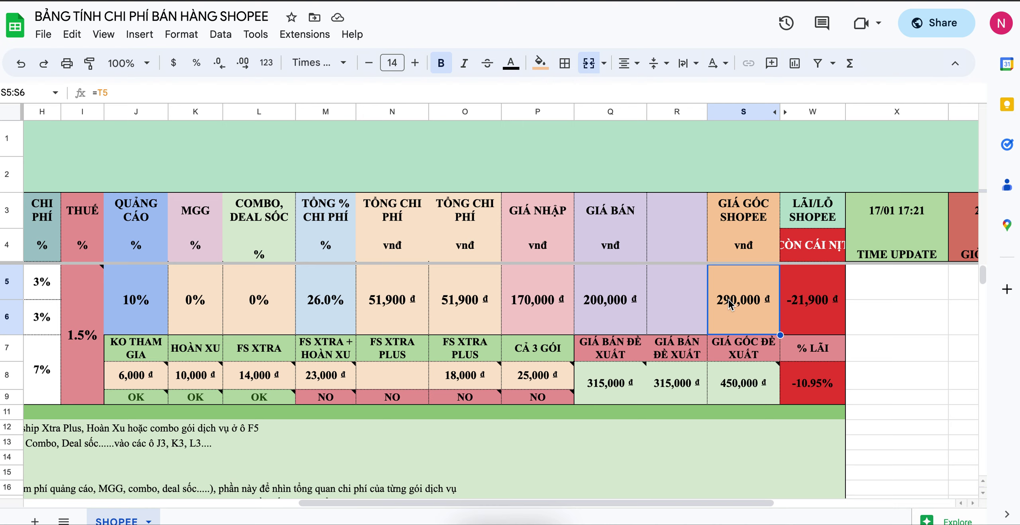
{"action": "left_click_drag", "start_coordinate": [845, 112], "coordinate": [896, 113]}
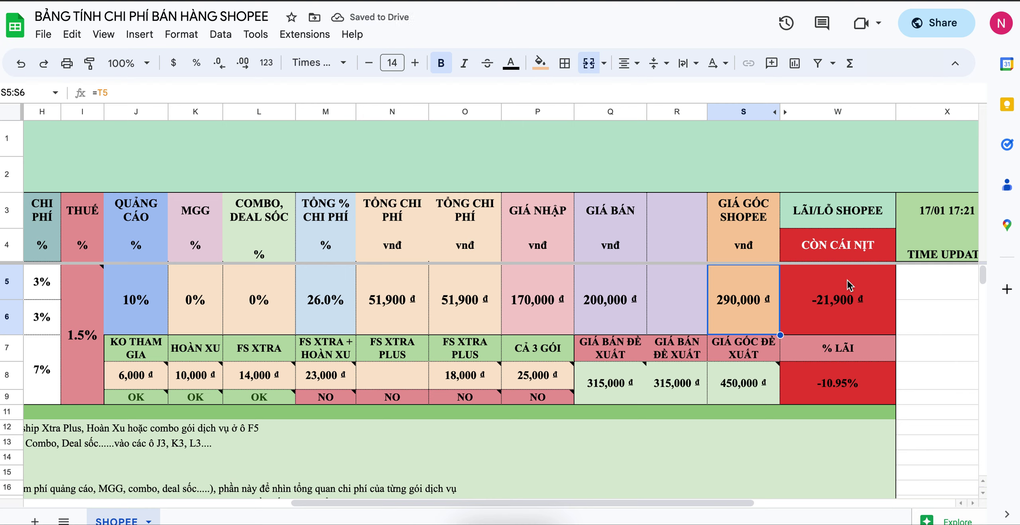
Step: Review the price cells P5, Q5 and S5, and the formulas for profit or loss in W5 and profit percentage in W8
{"action": "left_click", "coordinate": [554, 326]}
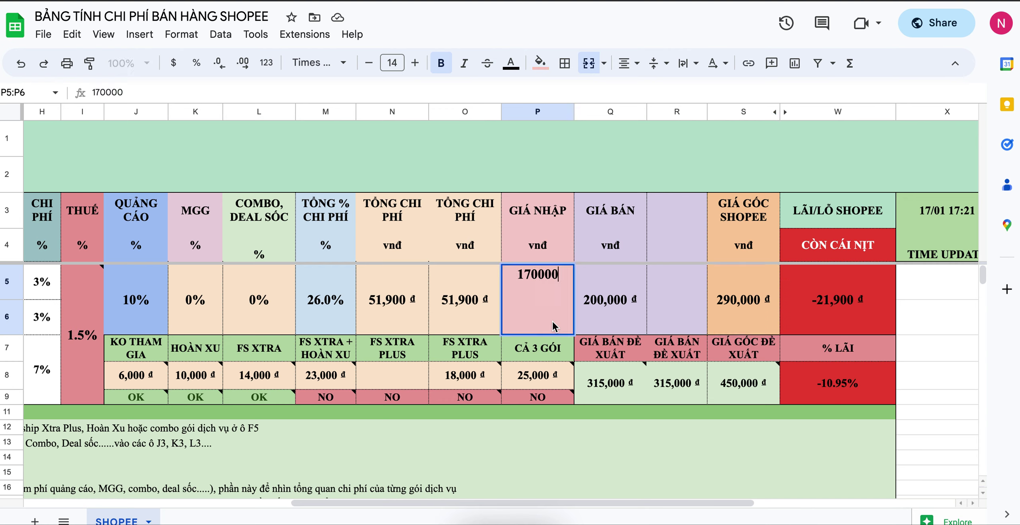
{"action": "left_click", "coordinate": [594, 329]}
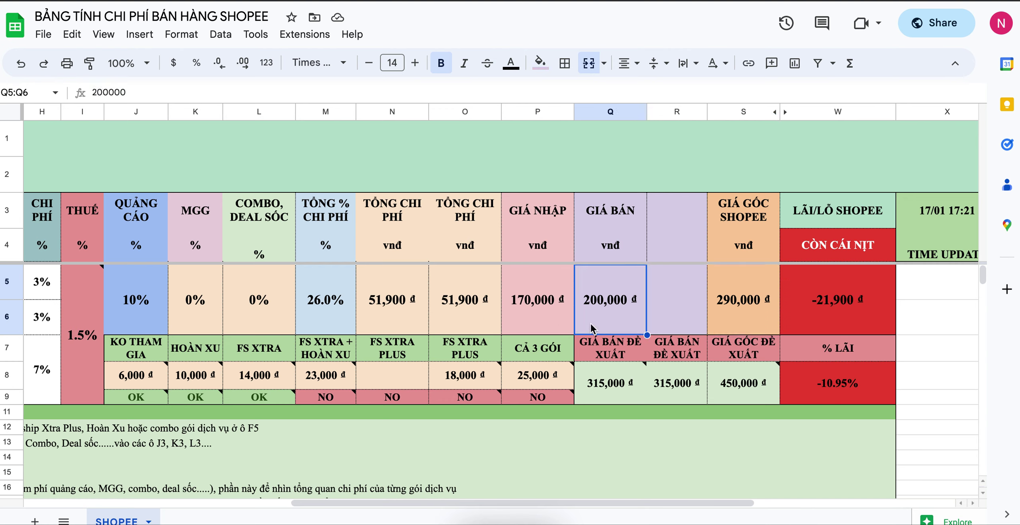
{"action": "left_click", "coordinate": [754, 315]}
{"action": "left_click", "coordinate": [840, 318]}
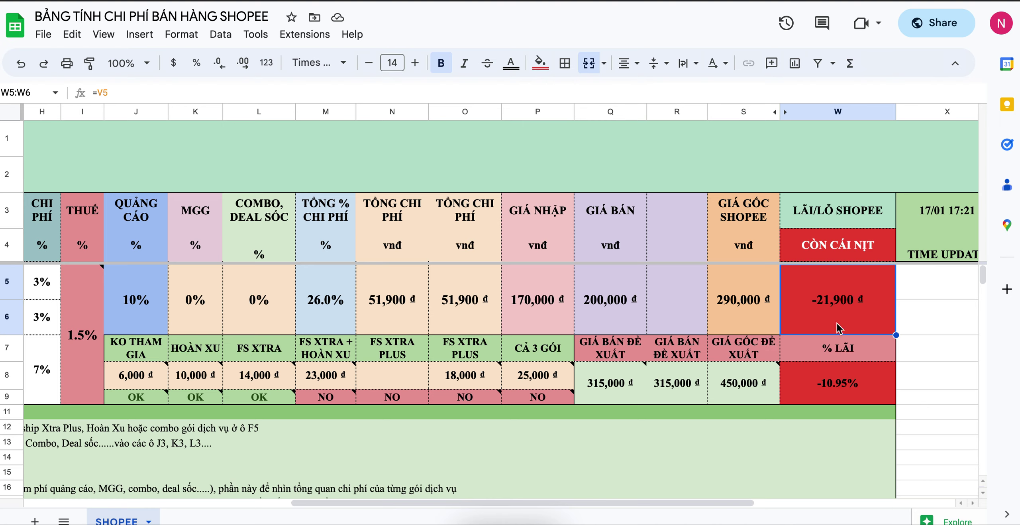
{"action": "left_click", "coordinate": [830, 396]}
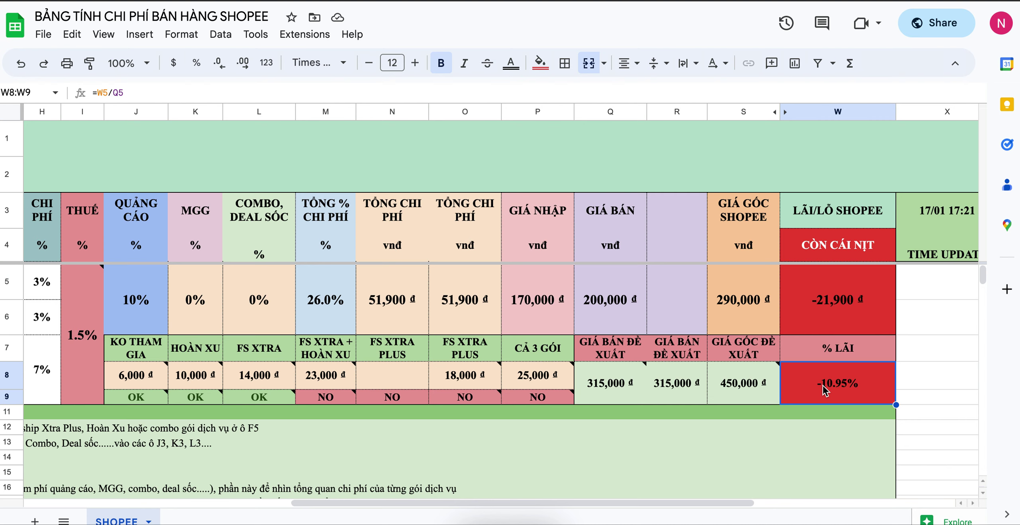
Step: Look over the time columns X and Y, and read the usage guide and the parameter notes below the cost table
{"action": "scroll", "coordinate": [824, 387], "scroll_direction": "right", "scroll_amount": 5}
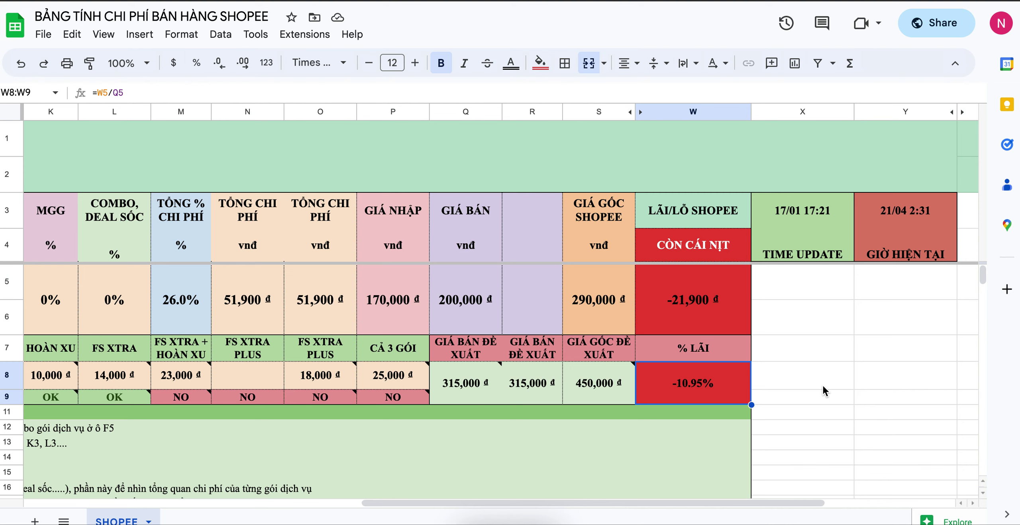
{"action": "scroll", "coordinate": [822, 384], "scroll_direction": "left", "scroll_amount": 10}
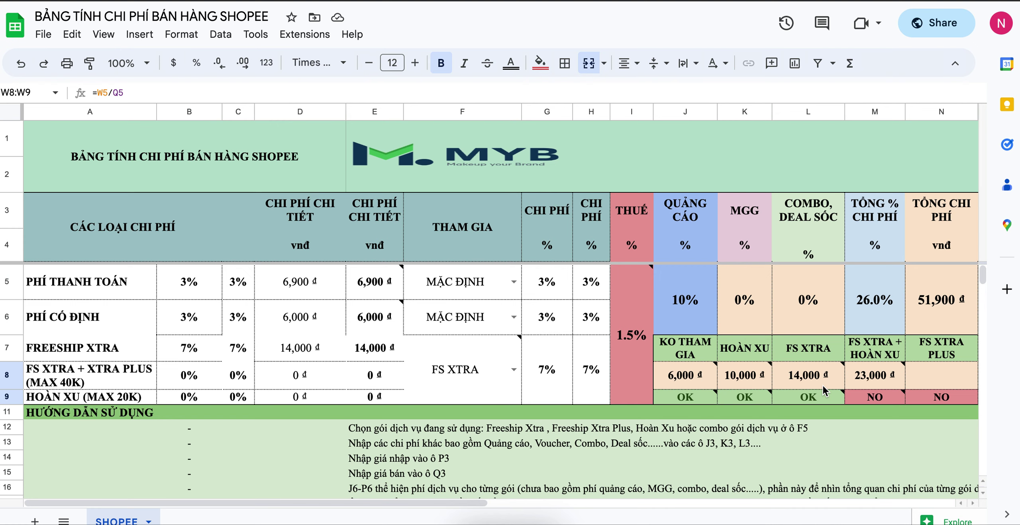
{"action": "scroll", "coordinate": [822, 385], "scroll_direction": "down", "scroll_amount": 5}
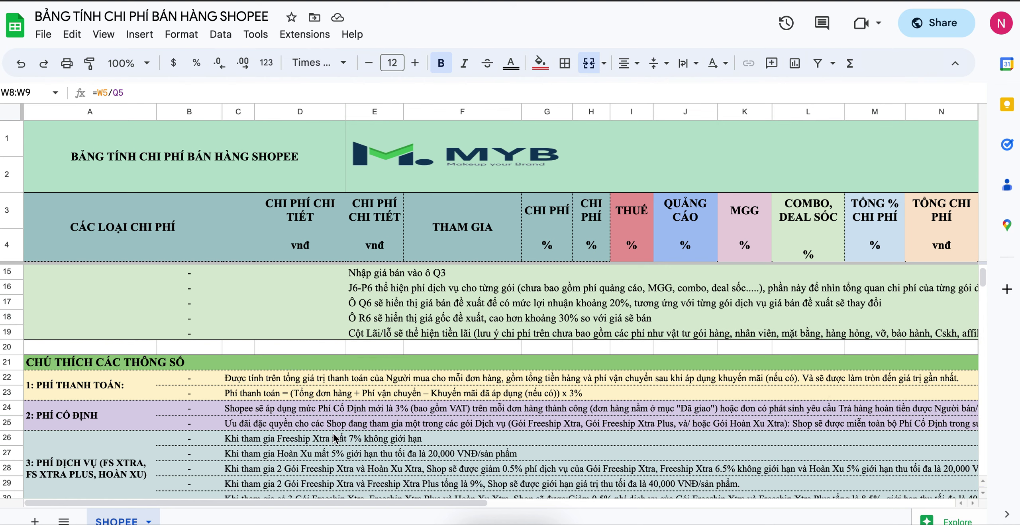
{"action": "scroll", "coordinate": [333, 438], "scroll_direction": "down", "scroll_amount": 3}
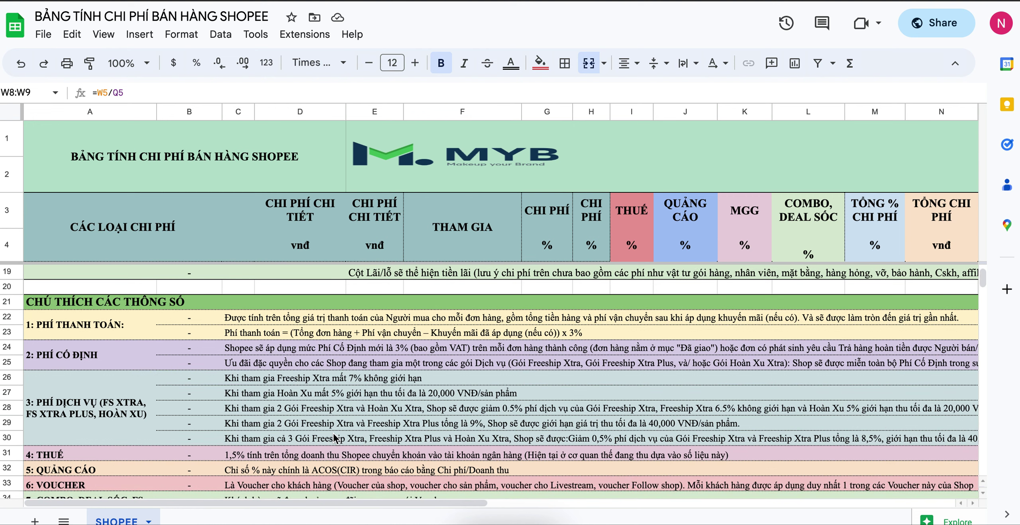